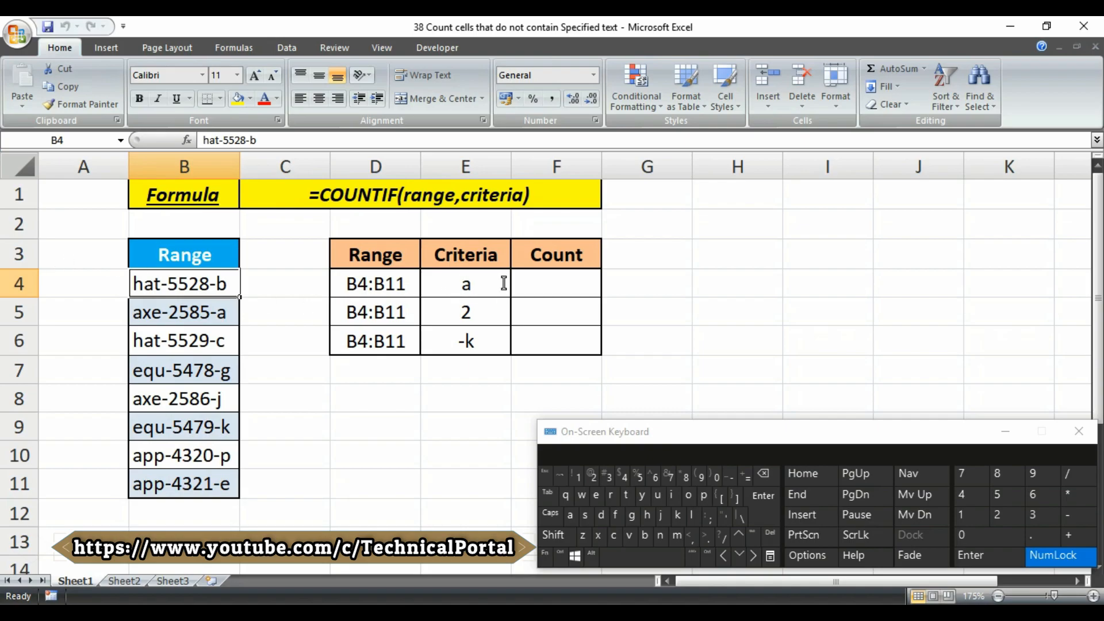
pyautogui.click(551, 284)
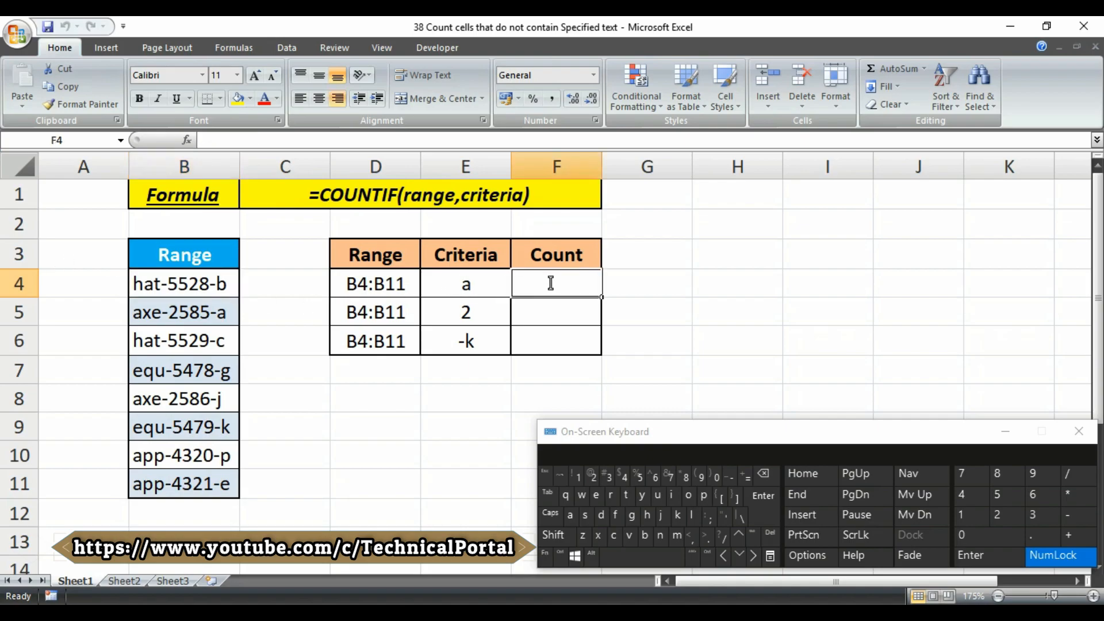
pyautogui.click(490, 289)
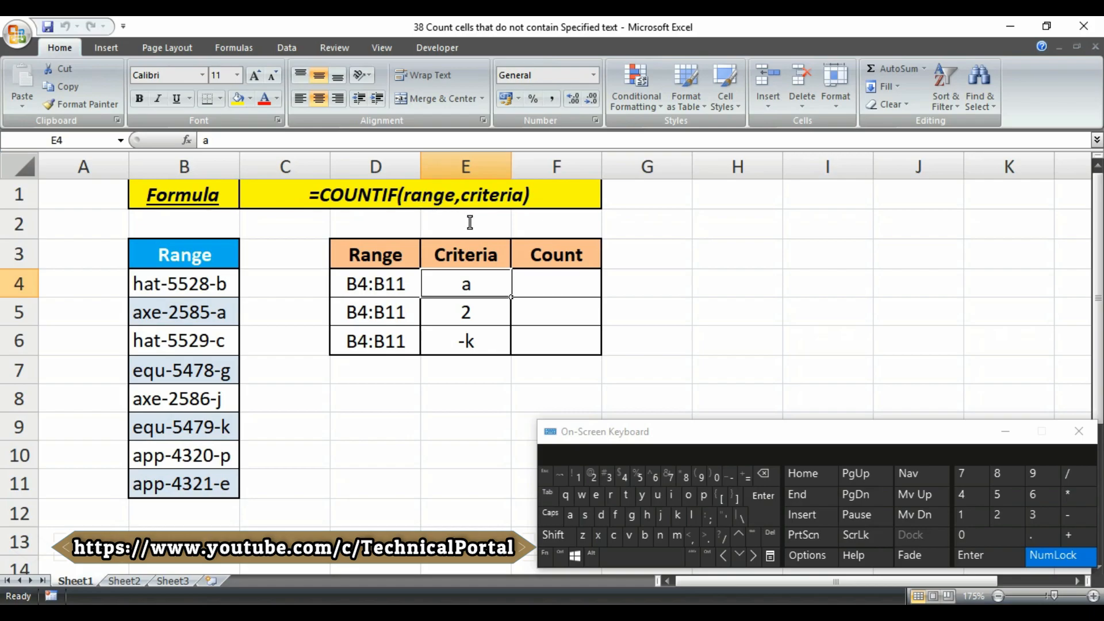
pyautogui.moveTo(224, 281); pyautogui.dragTo(203, 522)
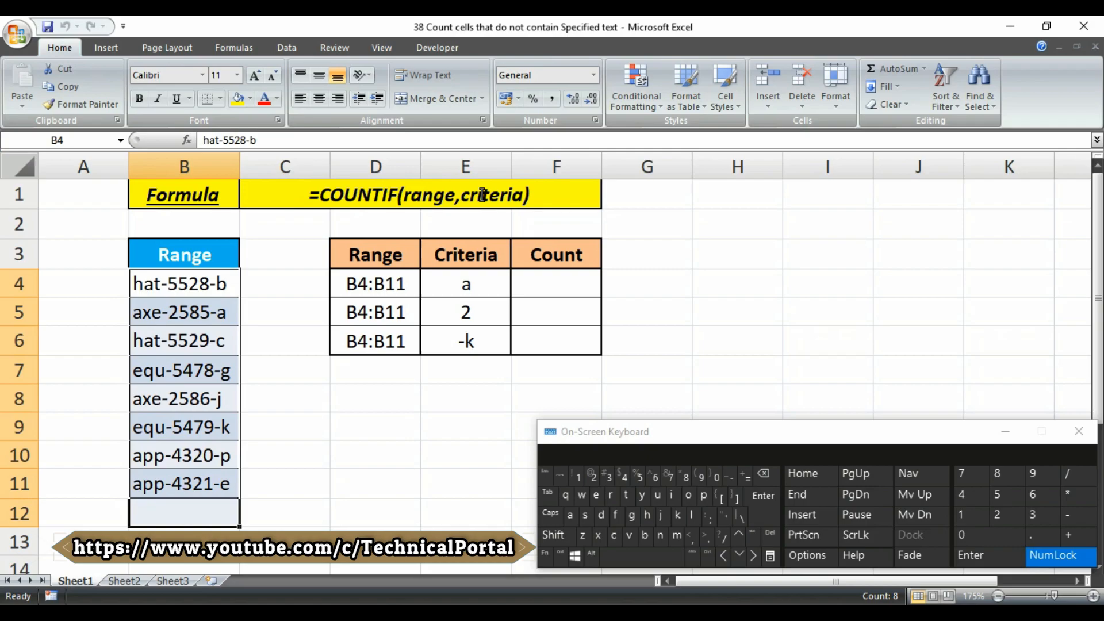
# Start a COUNTIF formula in F4 with B4:B11 as its range argument.
pyautogui.click(480, 292)
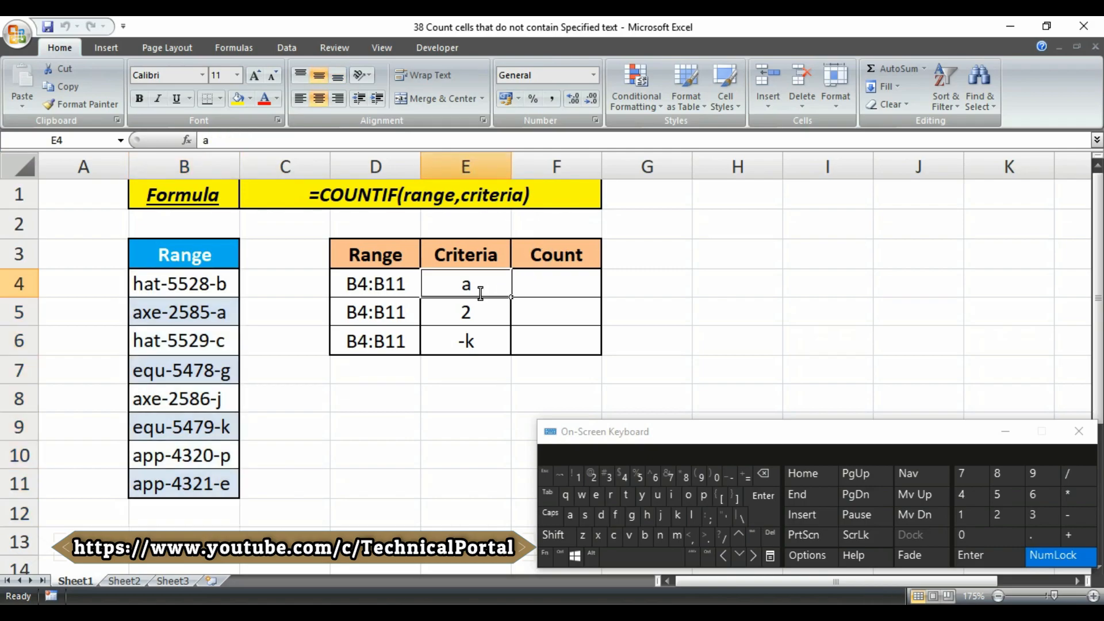
pyautogui.press('Right')
pyautogui.write('=')
pyautogui.press('capslock')
pyautogui.write('COUNTIF')
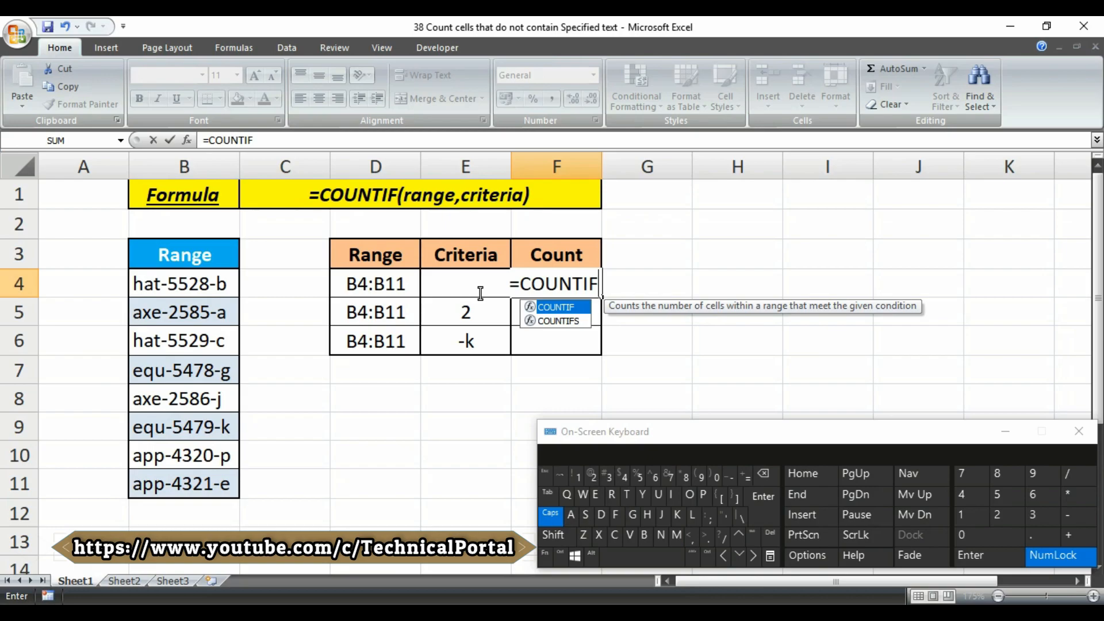
pyautogui.write('(')
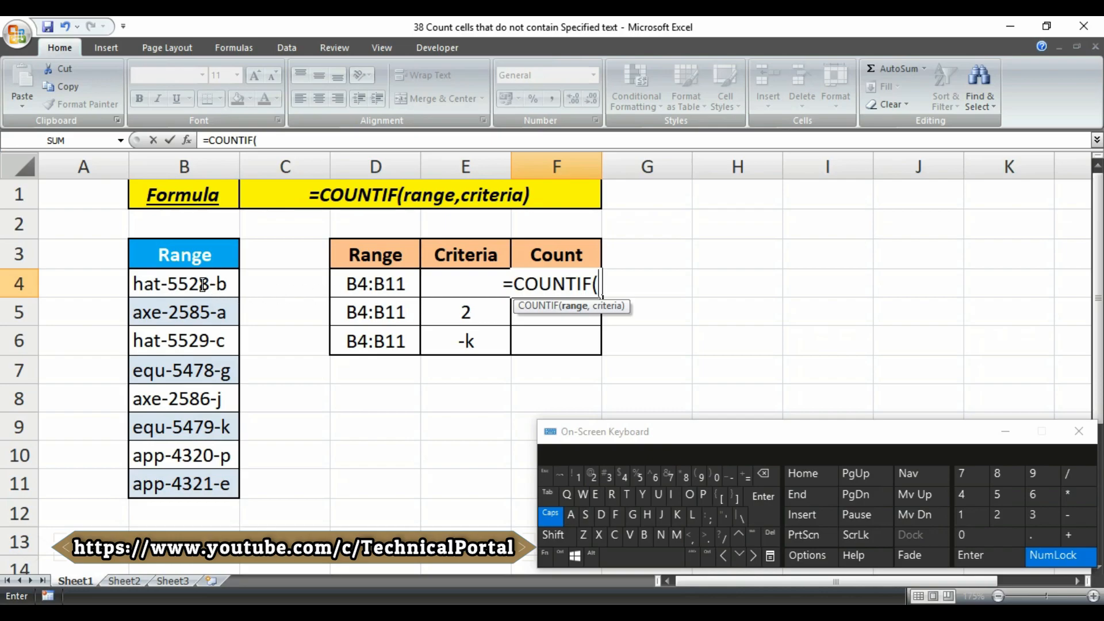
pyautogui.moveTo(203, 284); pyautogui.dragTo(190, 481)
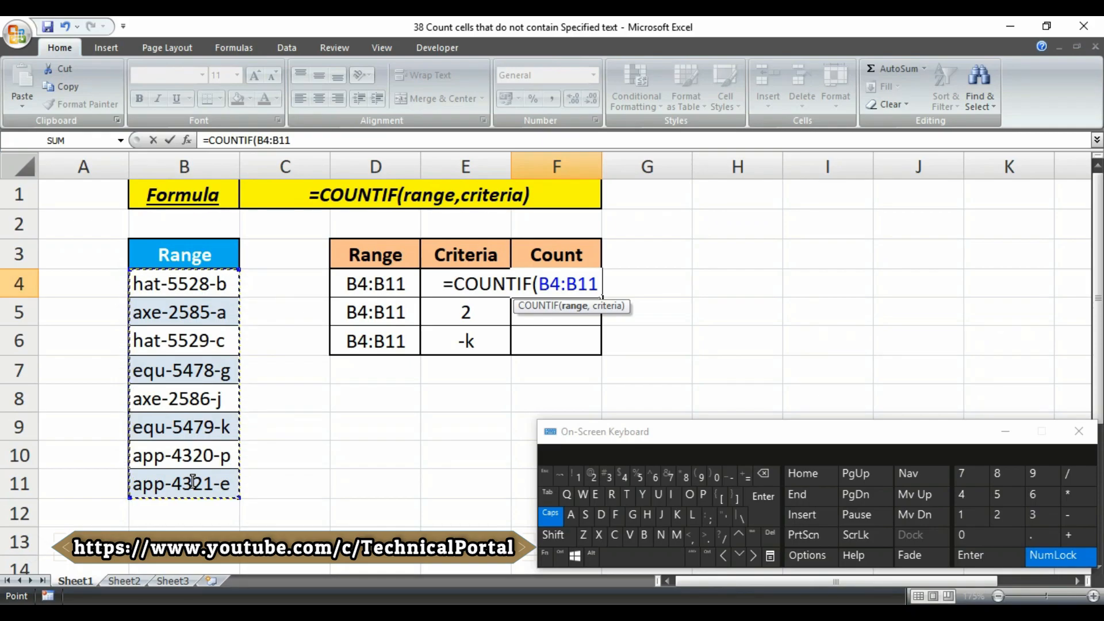
pyautogui.write(',')
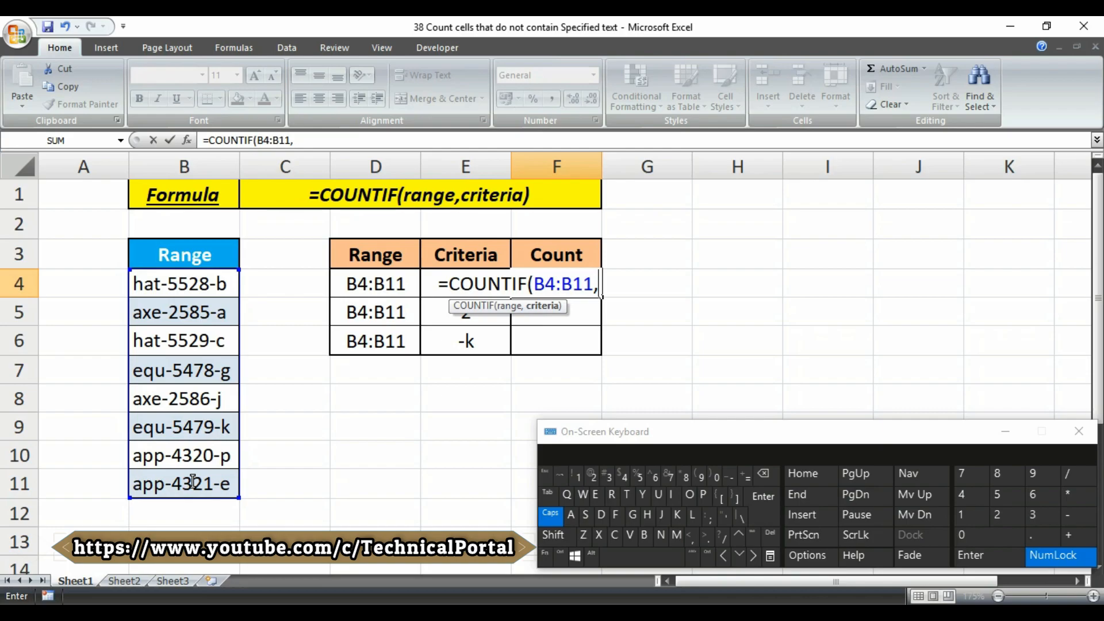
# Complete the F4 formula with the criterion "<>*a*" to count cells that do not contain a.
pyautogui.write('"')
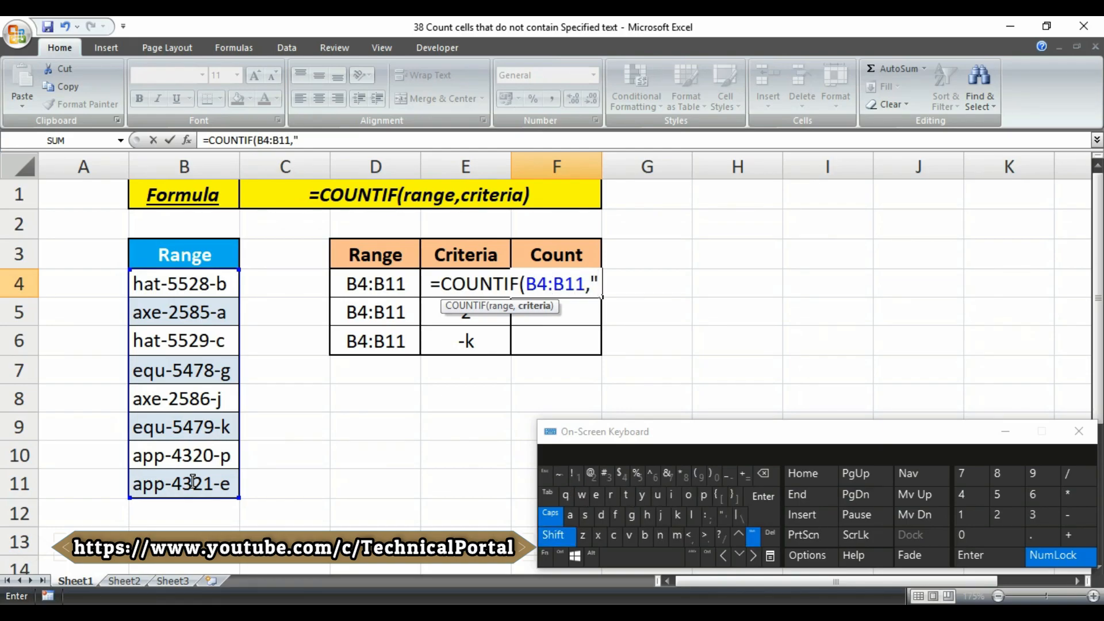
pyautogui.write('<')
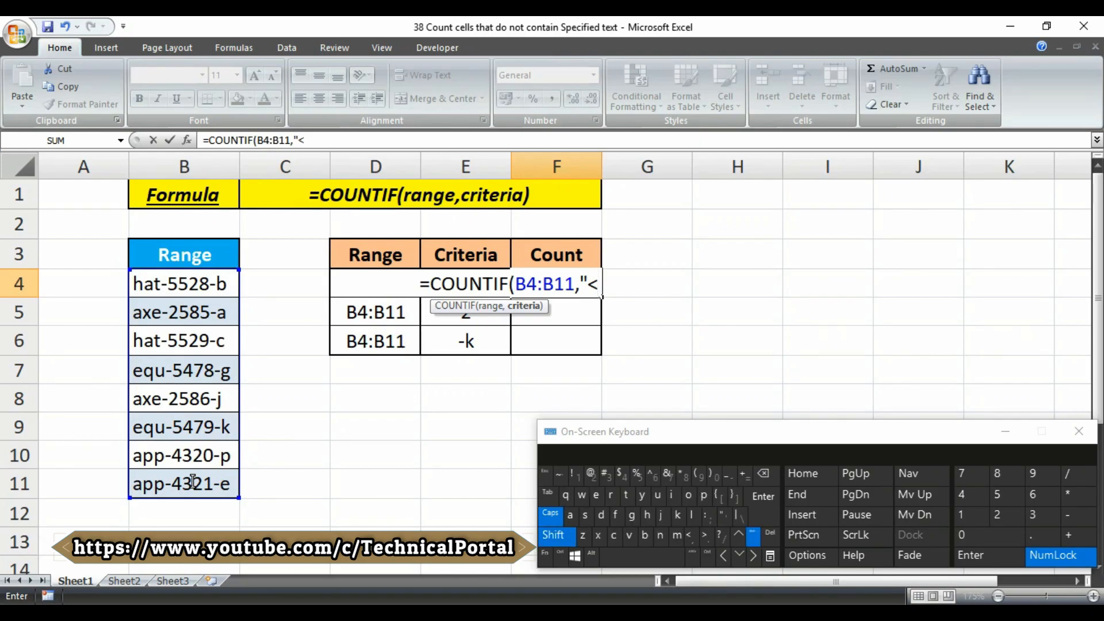
pyautogui.write('>')
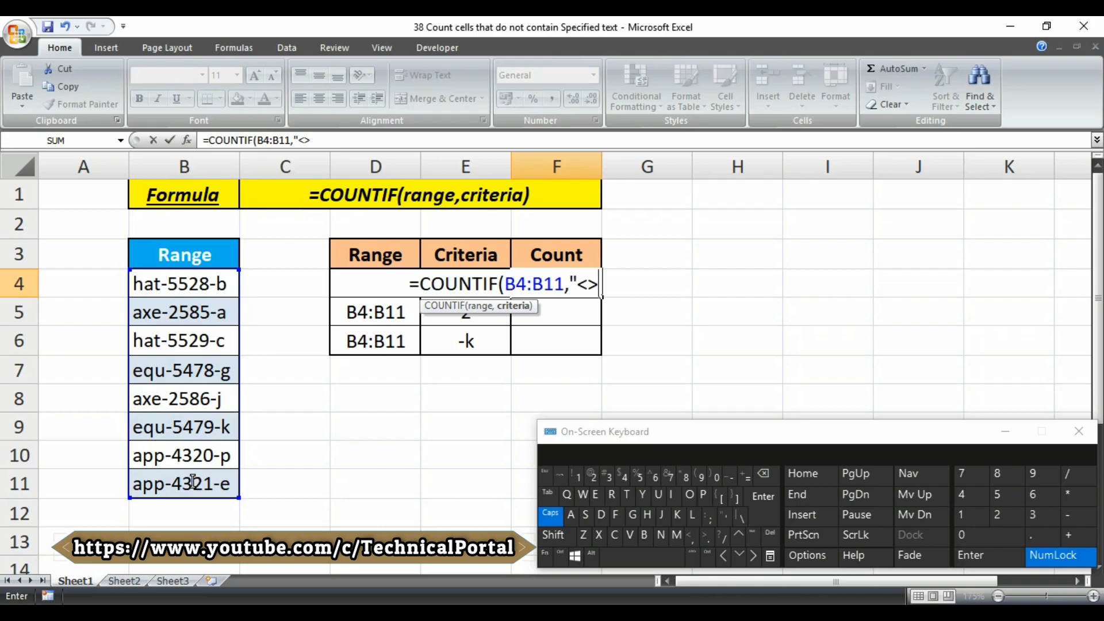
pyautogui.write('*')
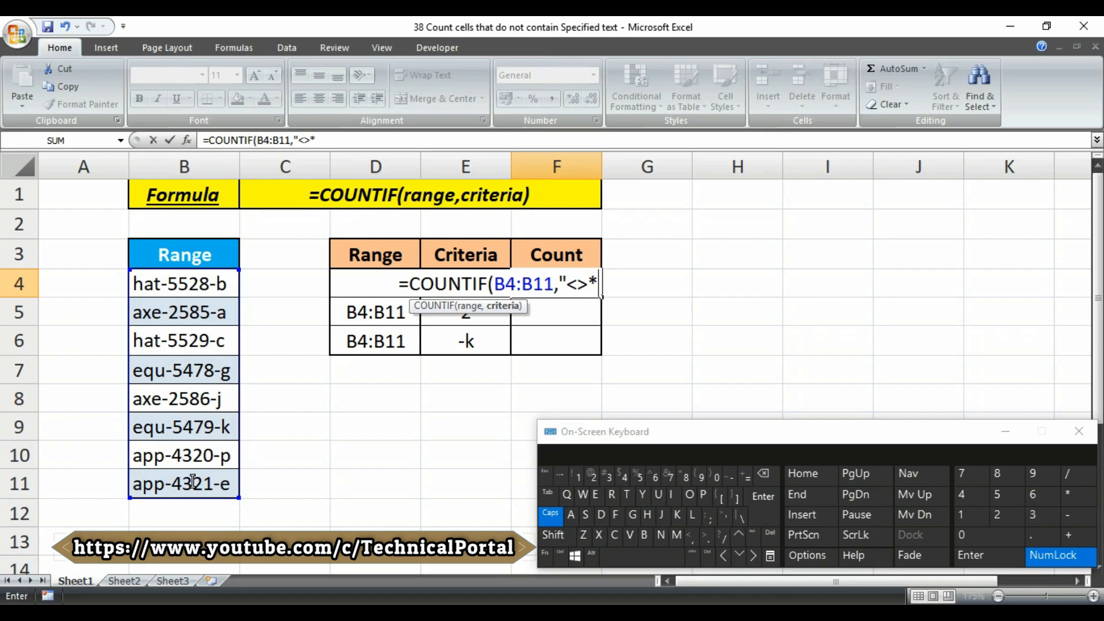
pyautogui.press('capslock')
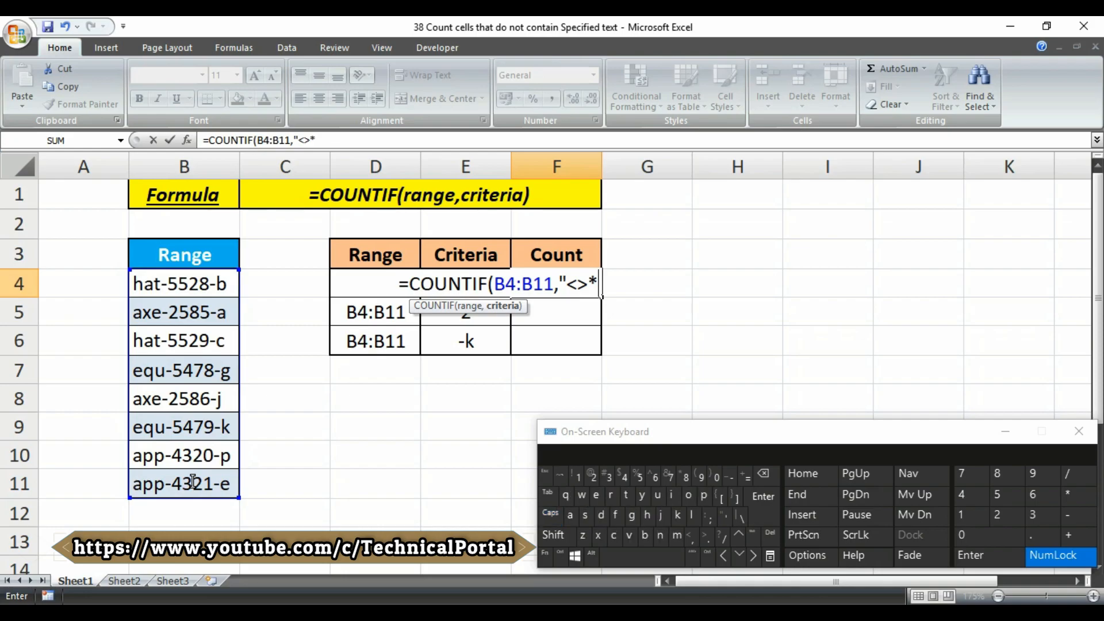
pyautogui.write('a')
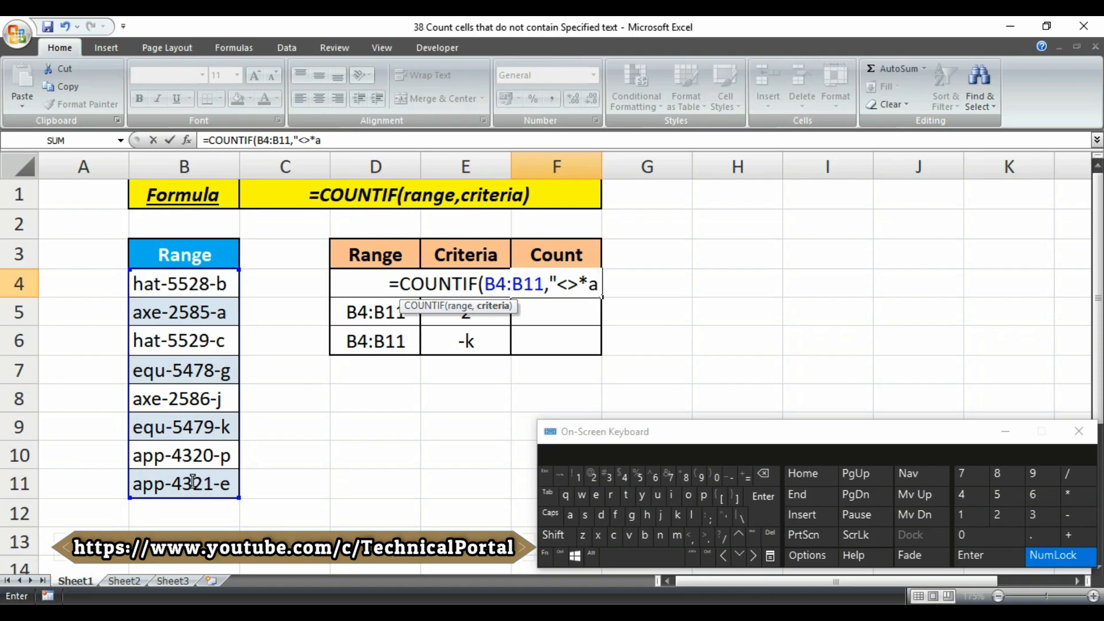
pyautogui.write('*')
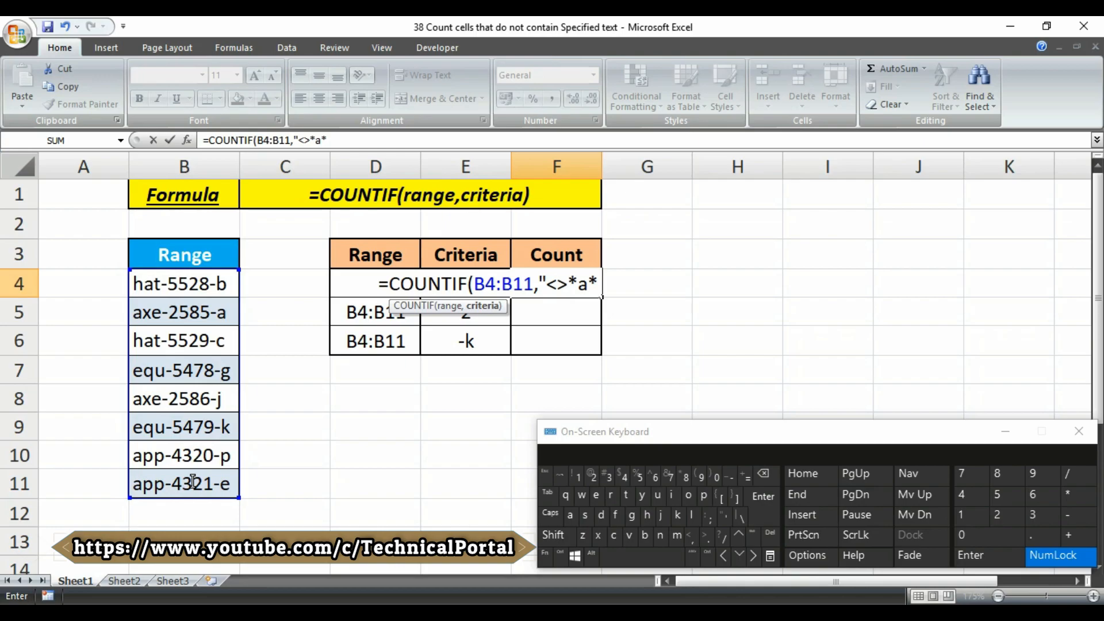
pyautogui.write('"')
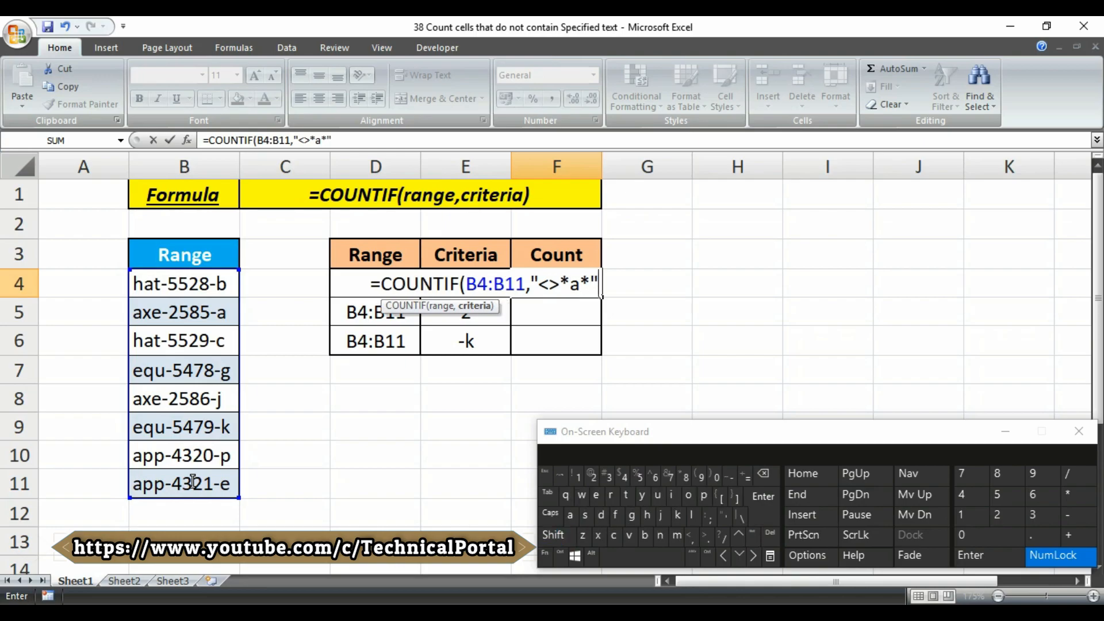
pyautogui.write(')')
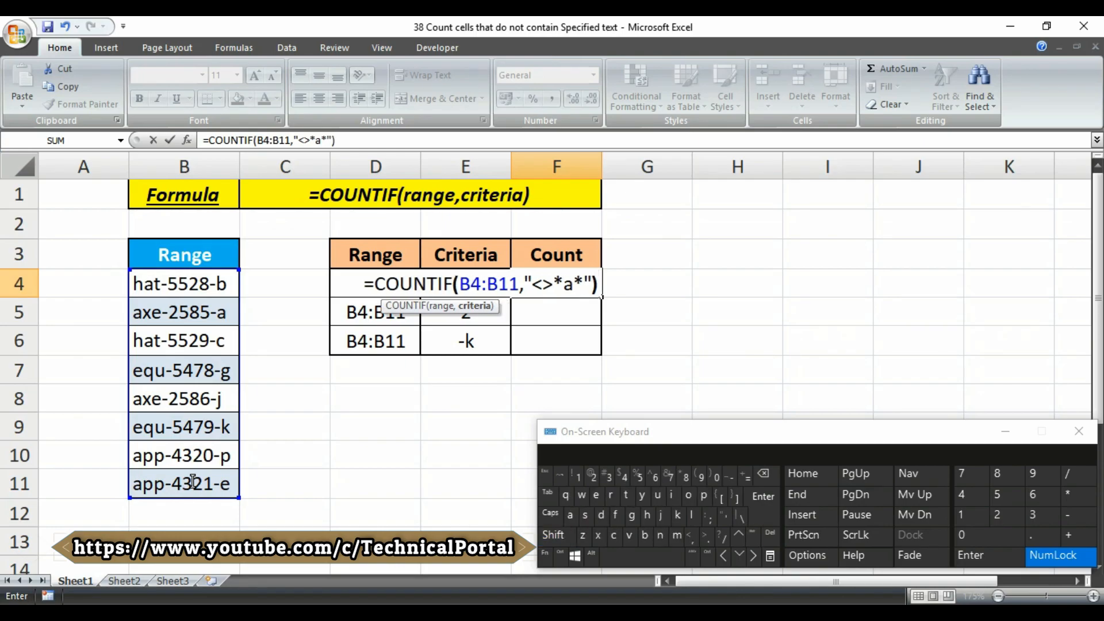
pyautogui.press('Return')
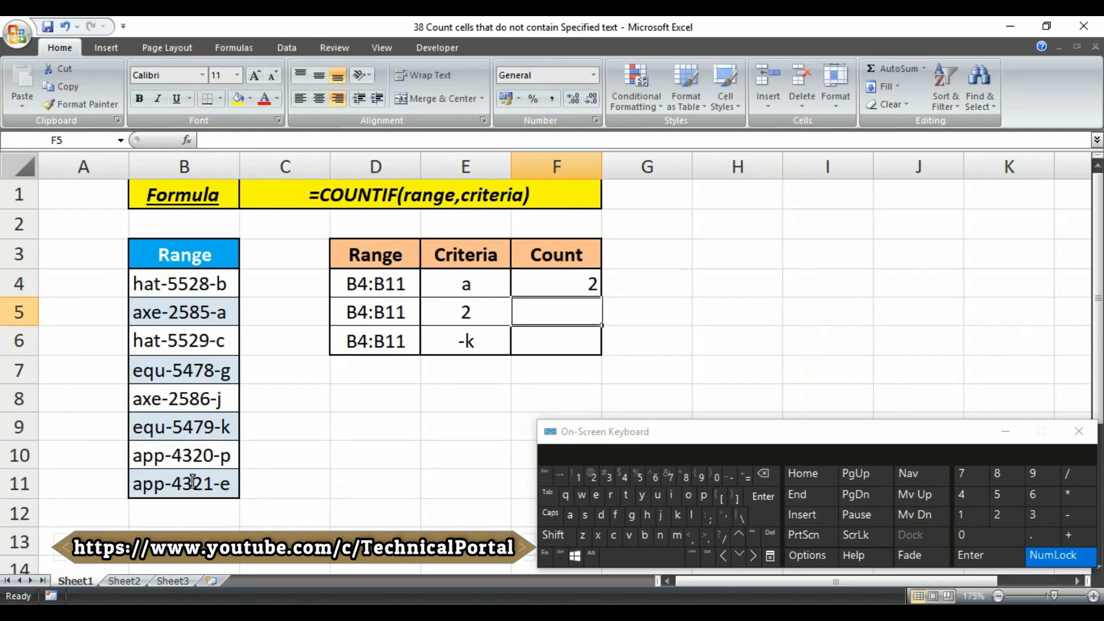
# Check the F4 count by selecting the range entries without the letter a, B7 and B9, together.
pyautogui.click(585, 287)
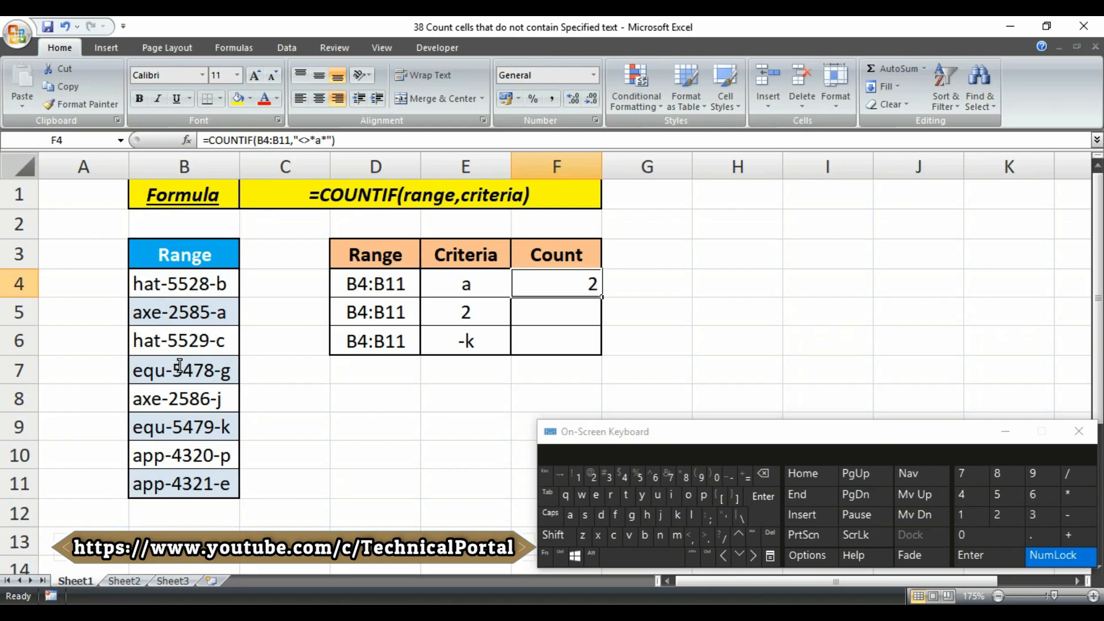
pyautogui.click(196, 370)
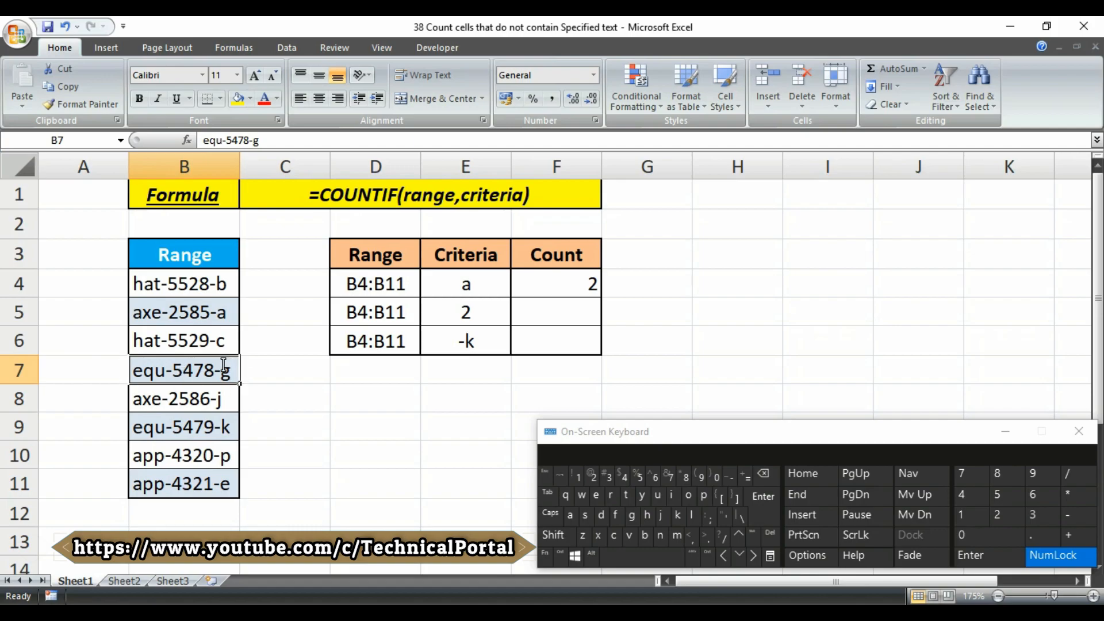
pyautogui.press('ctrl')
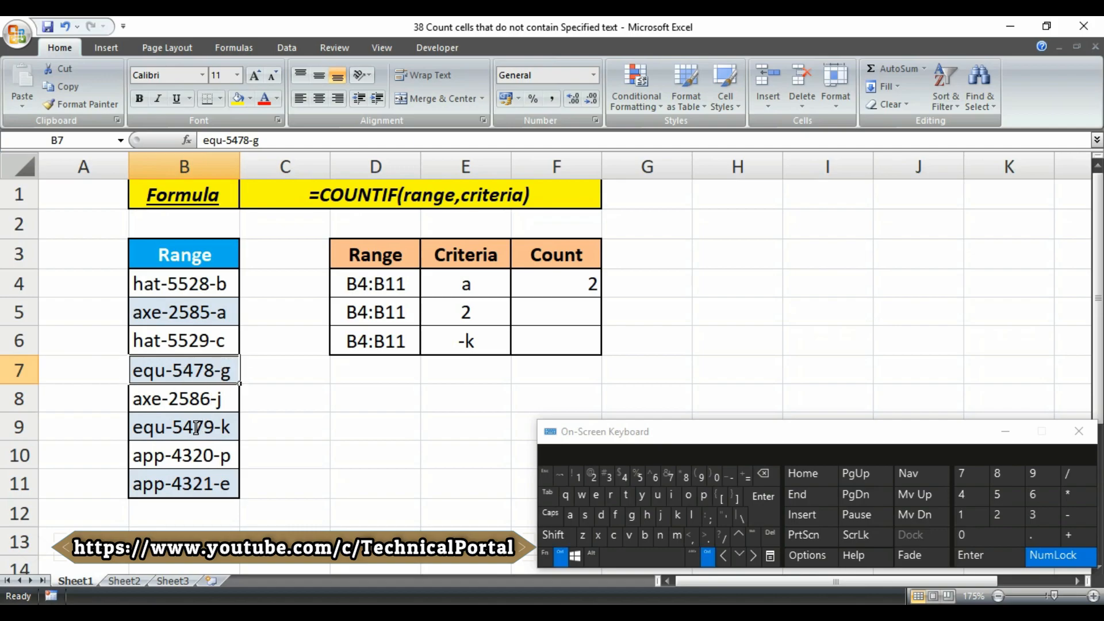
pyautogui.keyDown('ctrl'); pyautogui.click(196, 428); pyautogui.keyUp('ctrl')
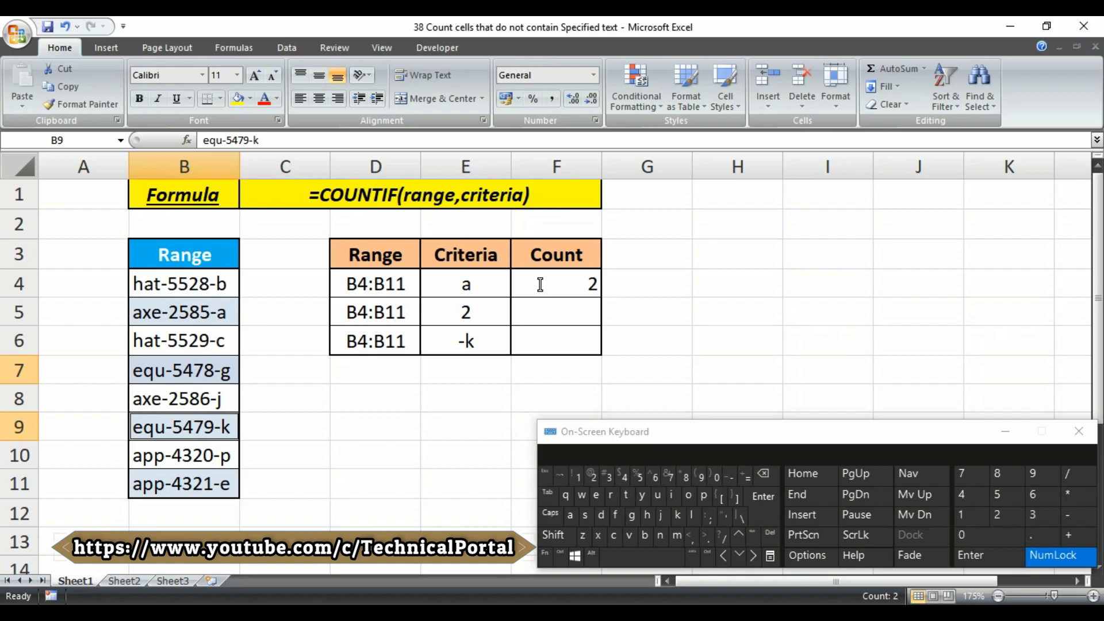
# Start a COUNTIF formula in F5 with B4:B11 as its range argument.
pyautogui.click(556, 310)
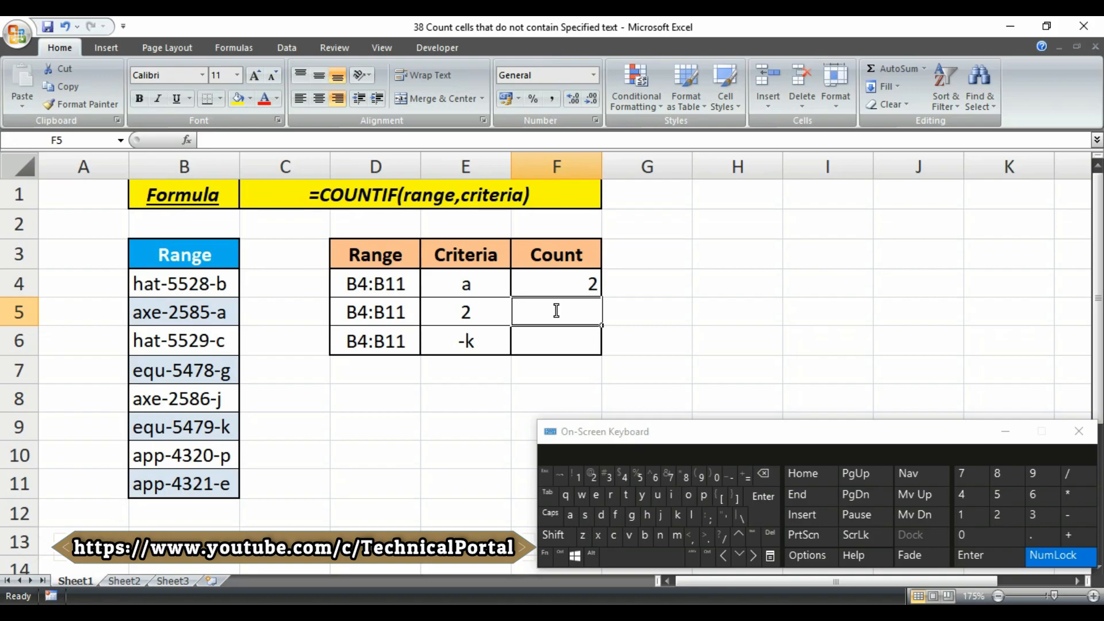
pyautogui.write('=')
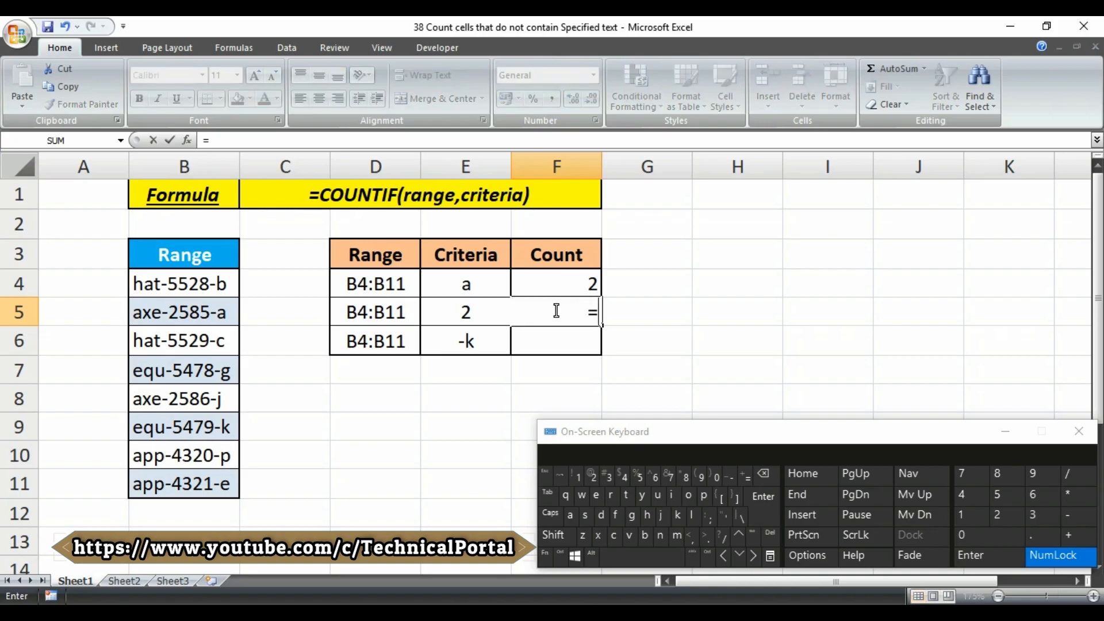
pyautogui.write('countif')
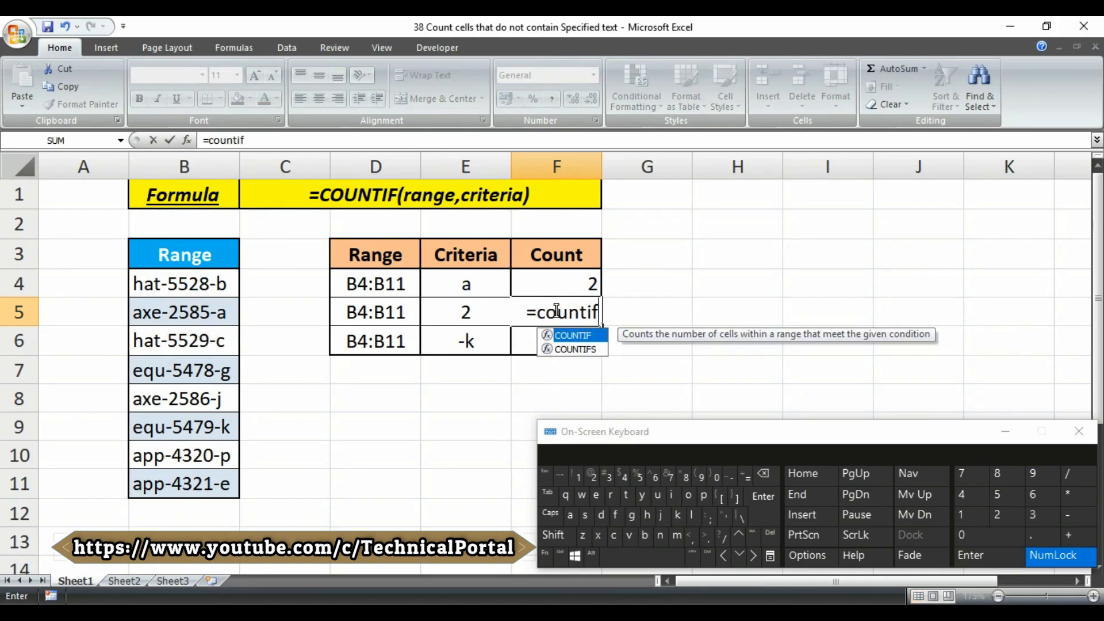
pyautogui.press('Tab')
pyautogui.moveTo(224, 284); pyautogui.dragTo(208, 485)
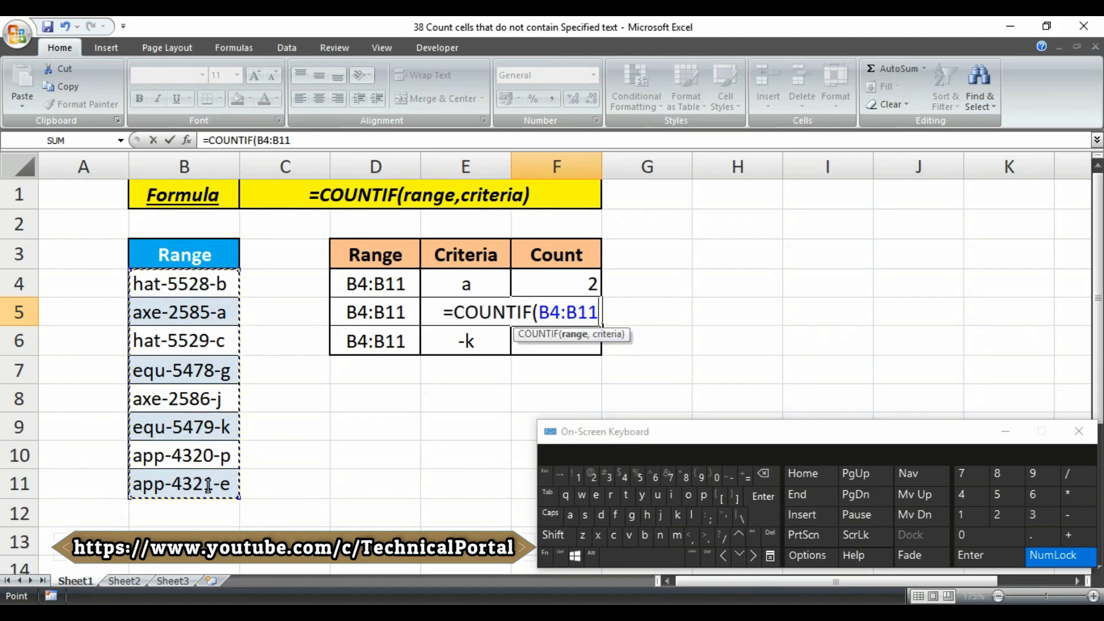
pyautogui.write(',')
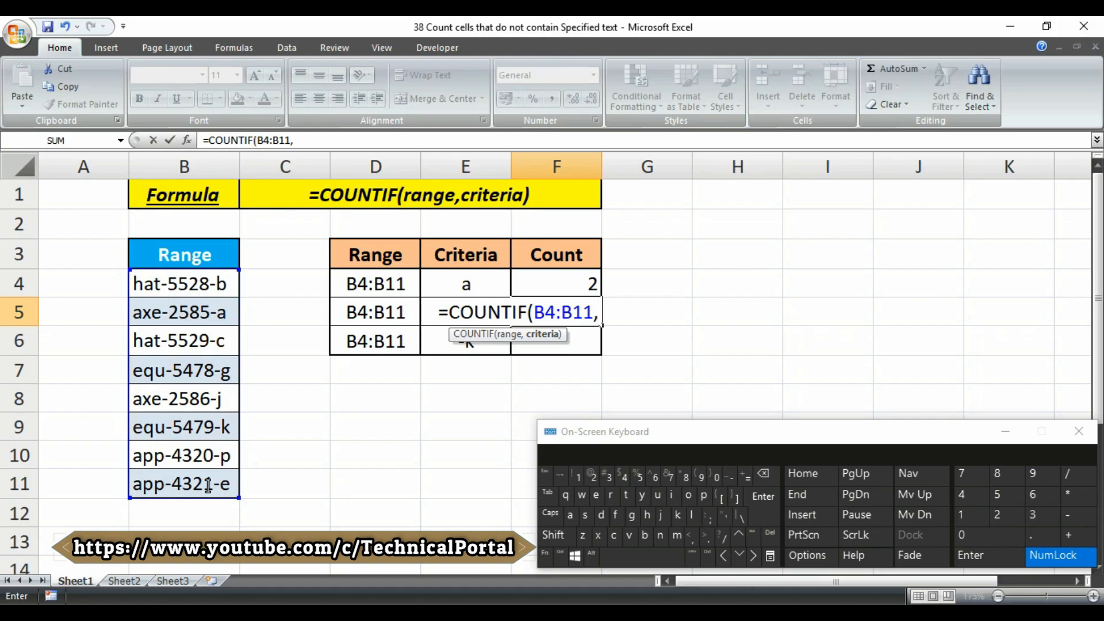
# Complete the F5 formula with the criterion "<>*2*" to count cells that do not contain 2.
pyautogui.write('"')
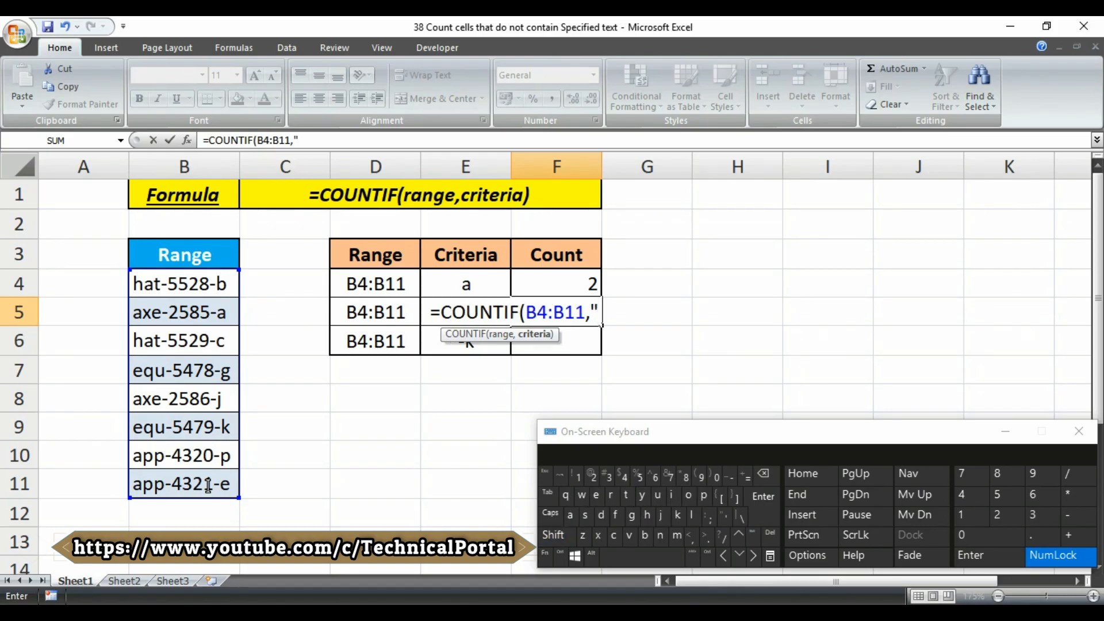
pyautogui.write('<')
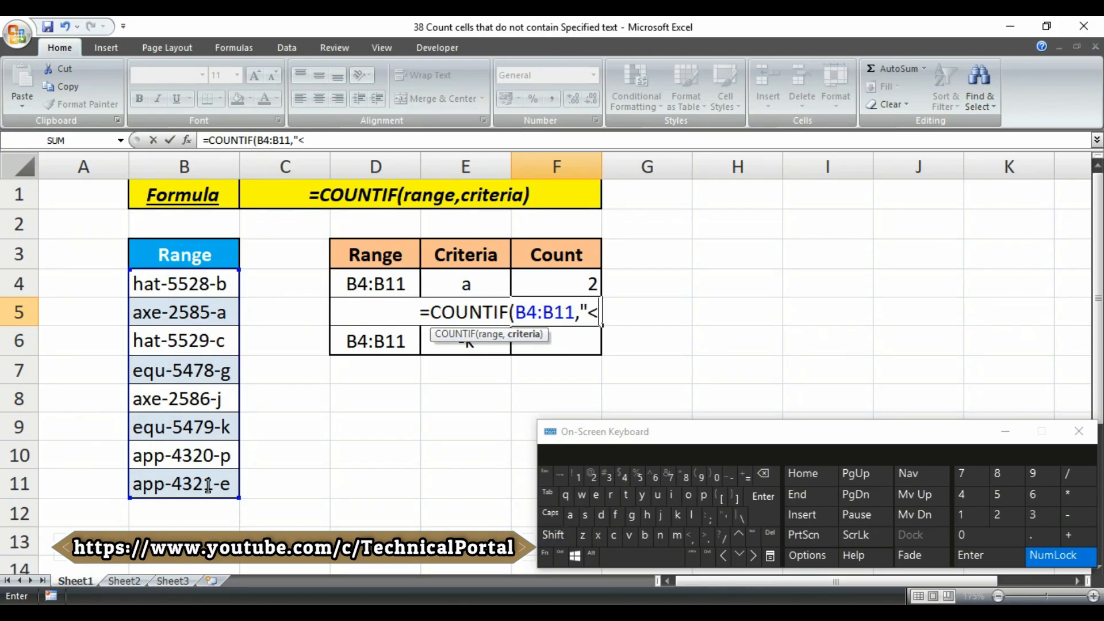
pyautogui.write('>')
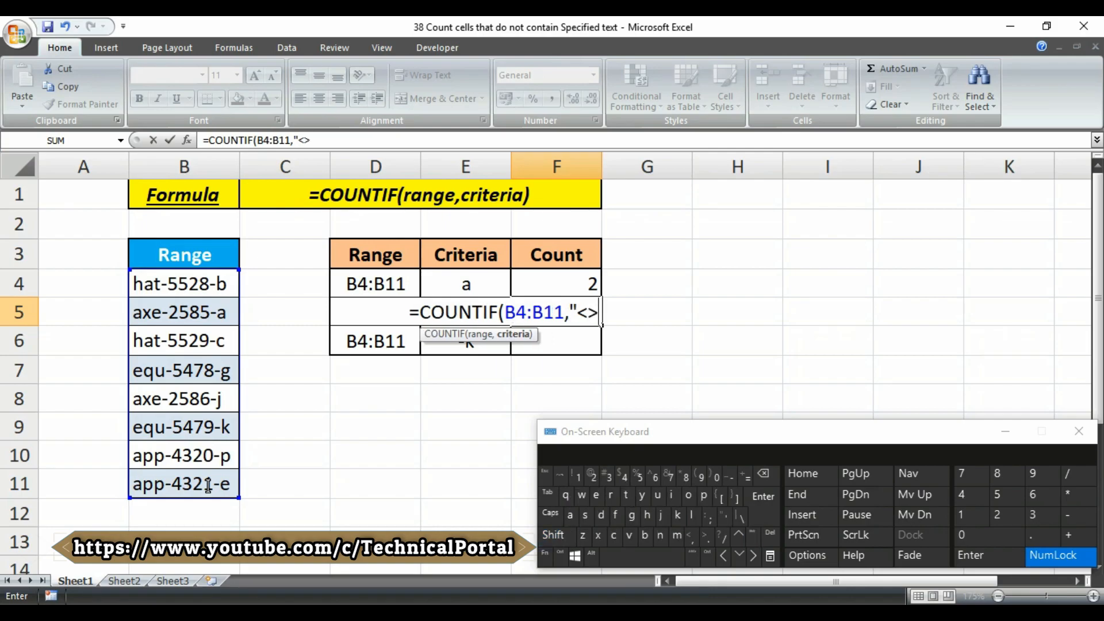
pyautogui.write('*')
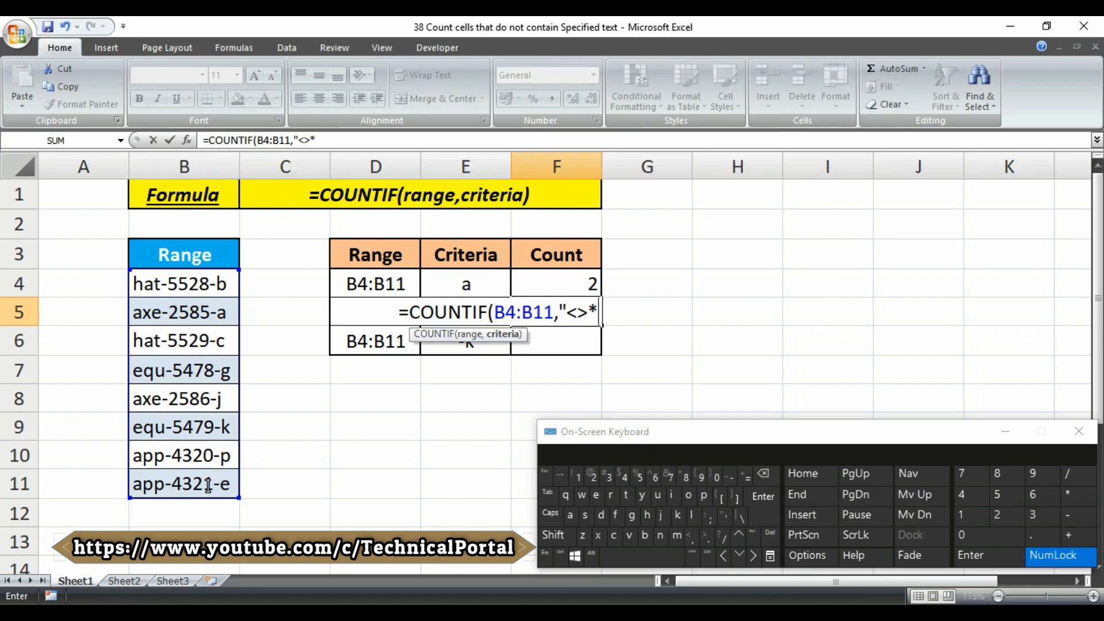
pyautogui.write('2')
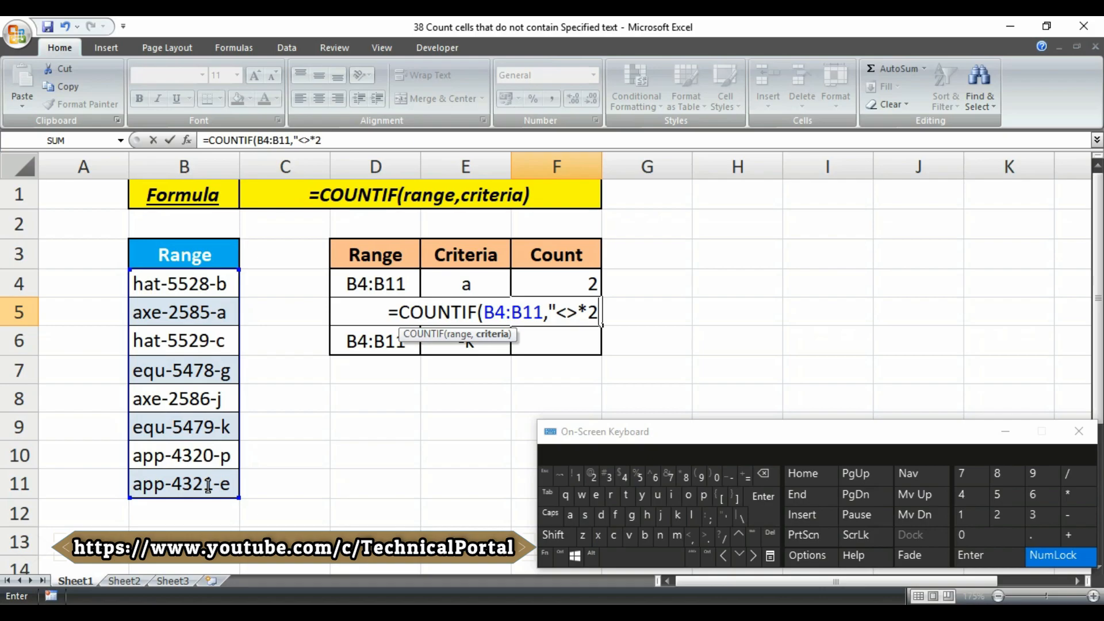
pyautogui.write('*')
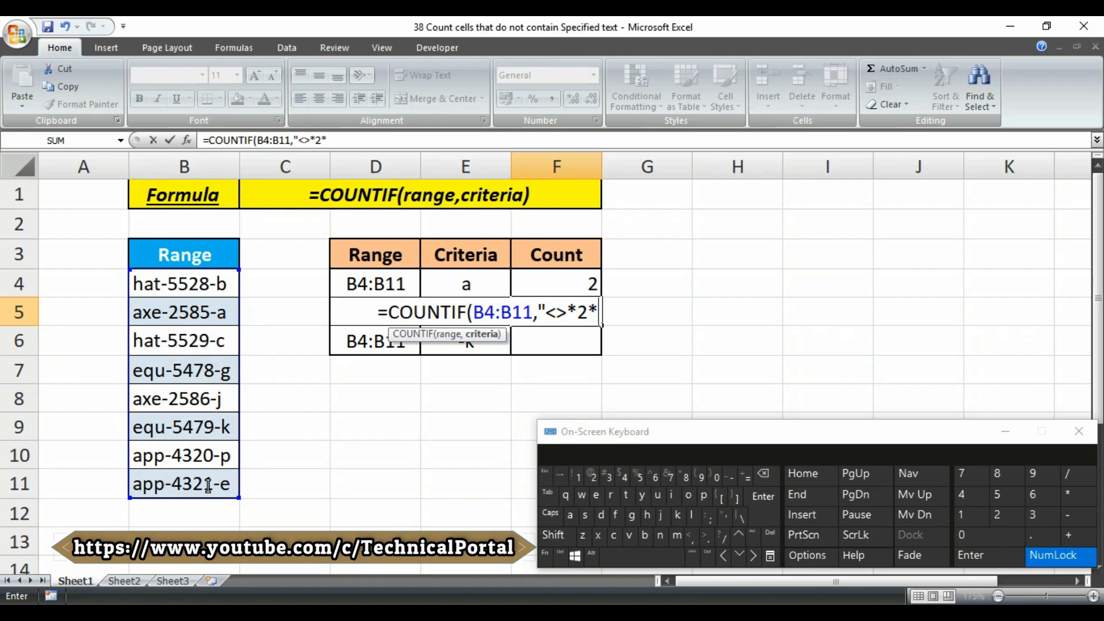
pyautogui.write('"')
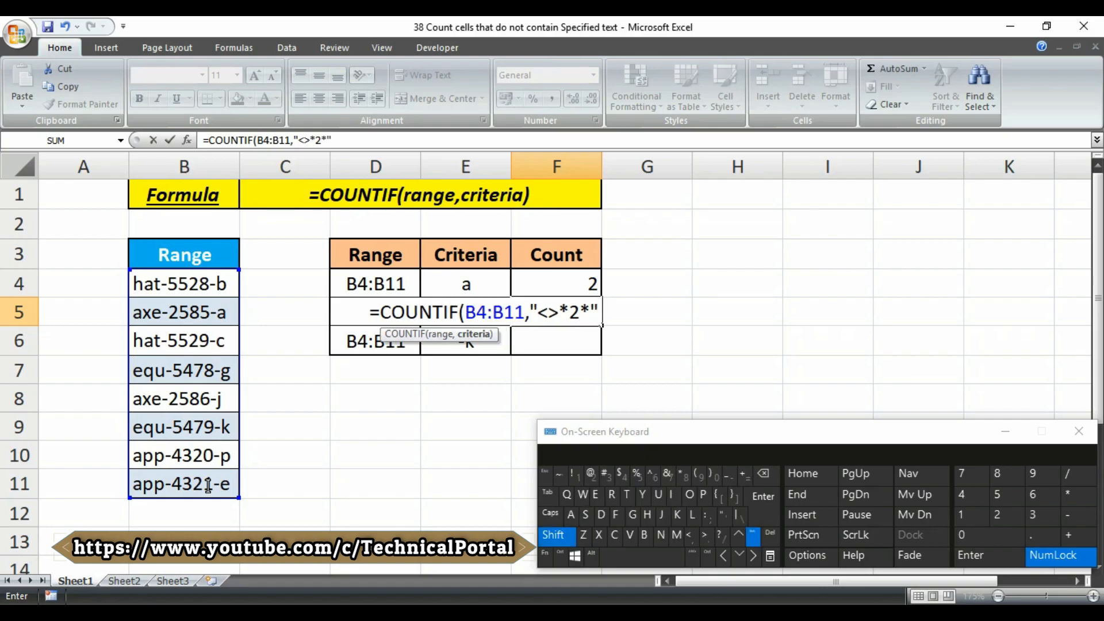
pyautogui.write(')')
pyautogui.press('Return')
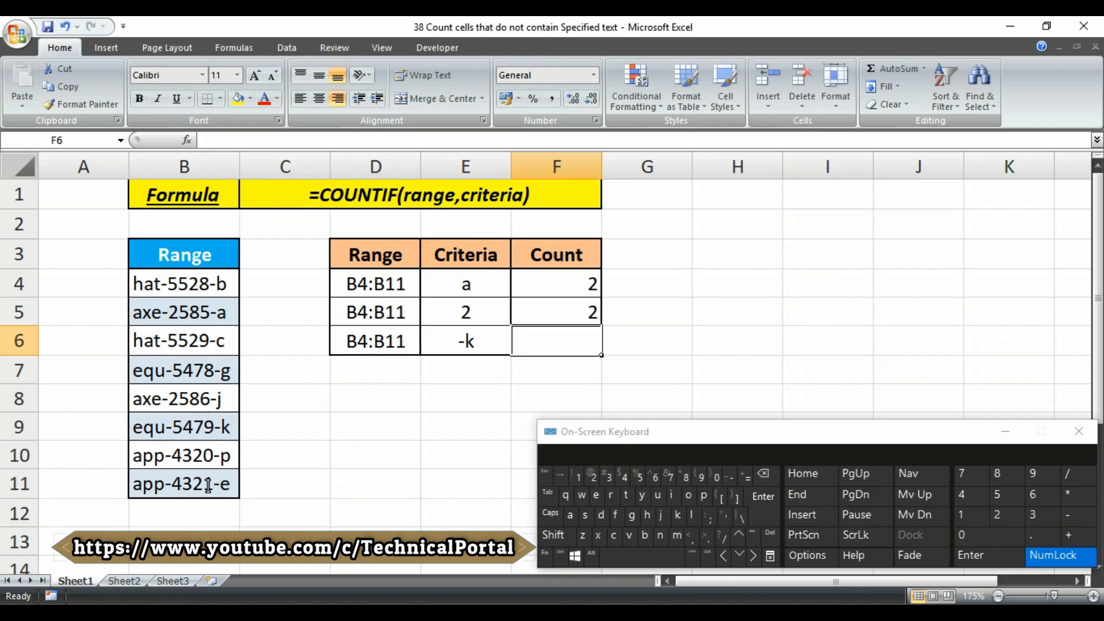
# Open the F4 formula for editing and highlight the asterisk before the letter a in its criterion.
pyautogui.doubleClick(544, 285)
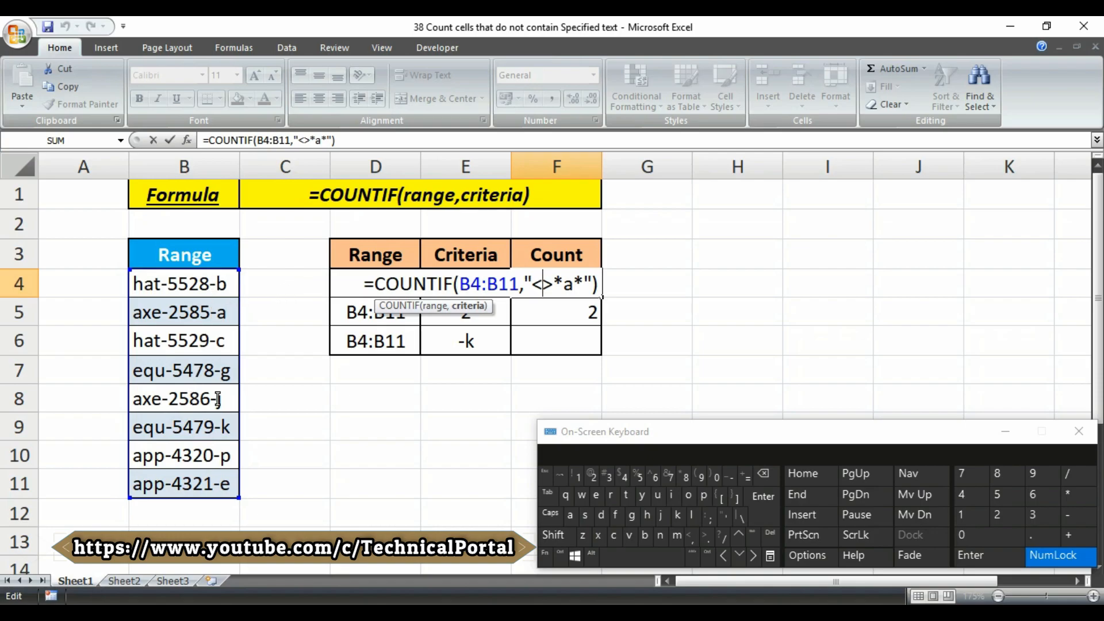
pyautogui.moveTo(574, 285); pyautogui.dragTo(553, 289)
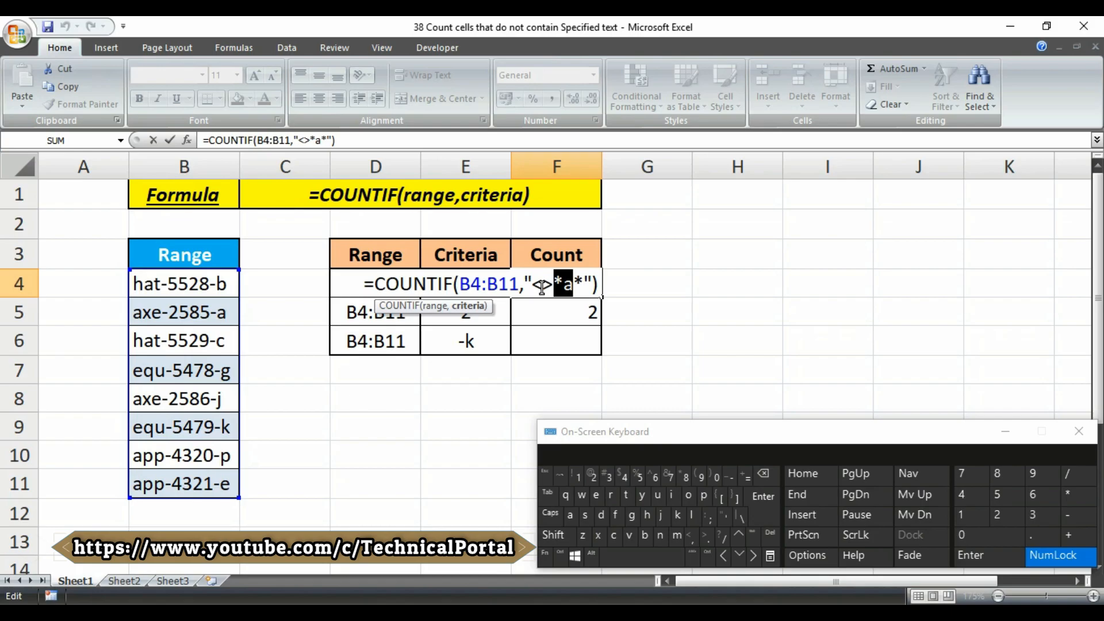
pyautogui.click(558, 274)
pyautogui.doubleClick(558, 276)
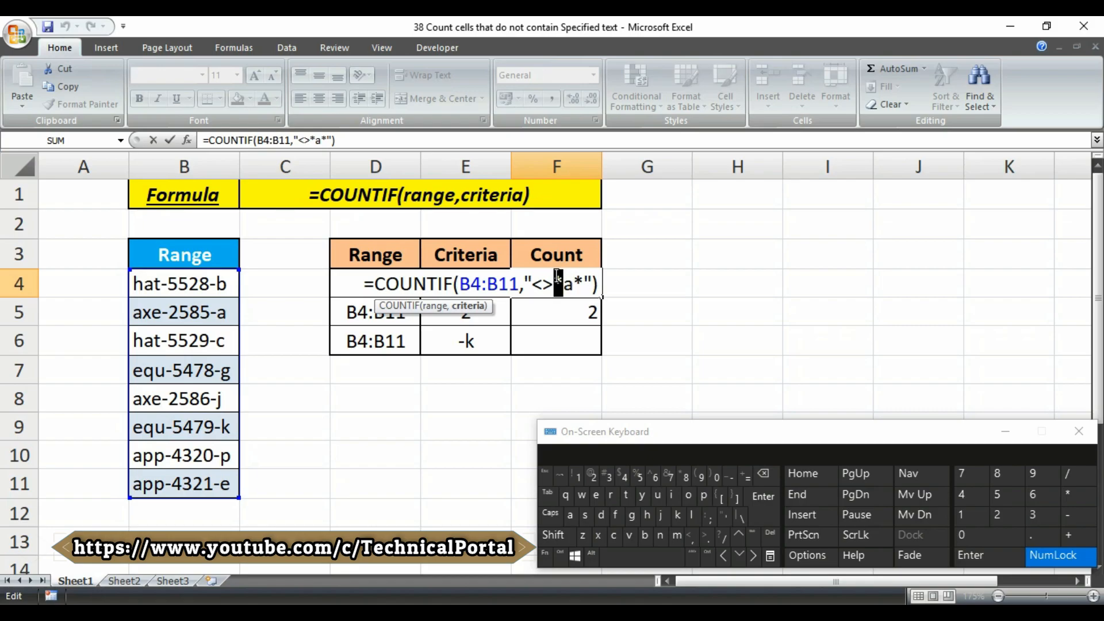